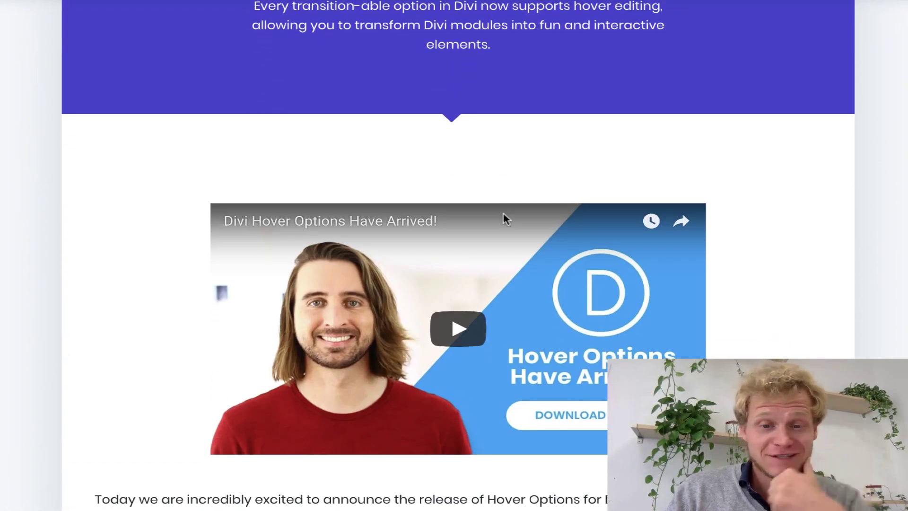
Step: Examine the Divi Hover Options announcement, including the Blurb Settings demo of default and hover backgrounds
scroll(505, 219, "down", 15)
scroll(504, 218, "down", 5)
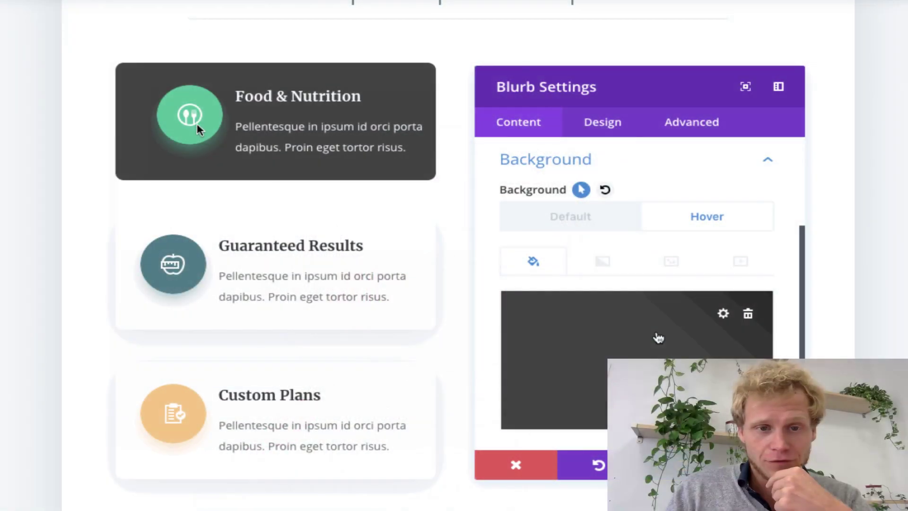
left_click(659, 335)
right_click(651, 339)
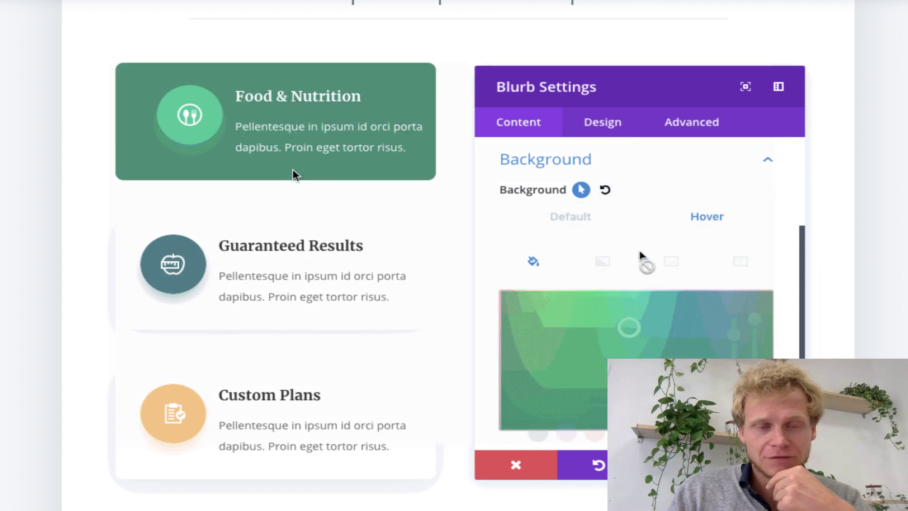
left_click(576, 219)
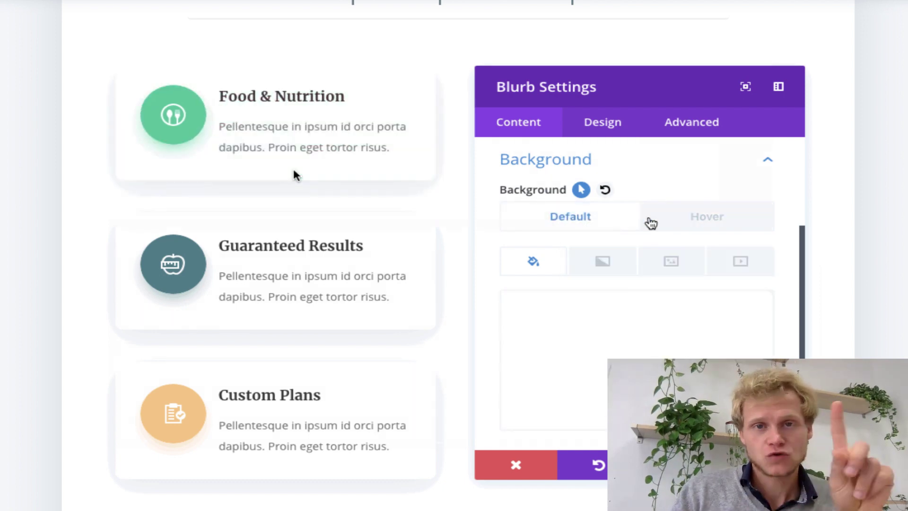
left_click(685, 225)
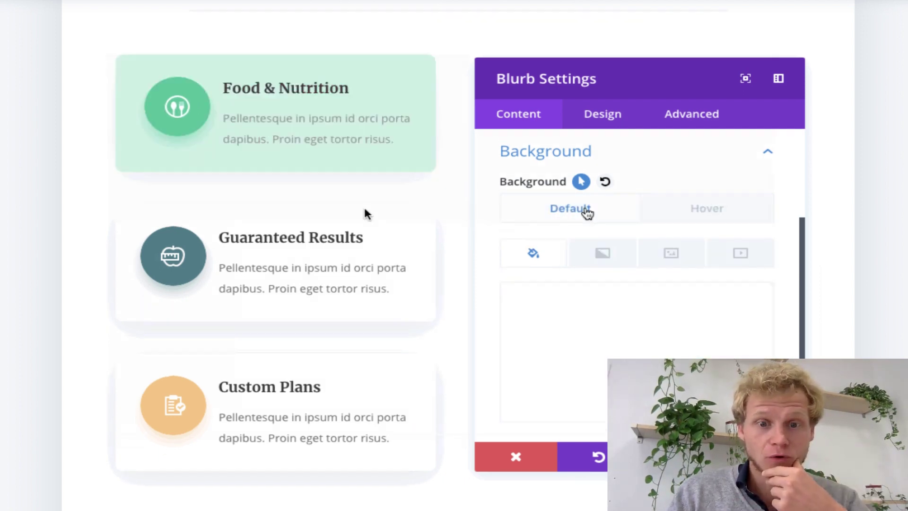
scroll(364, 209, "down", 9)
scroll(365, 208, "down", 5)
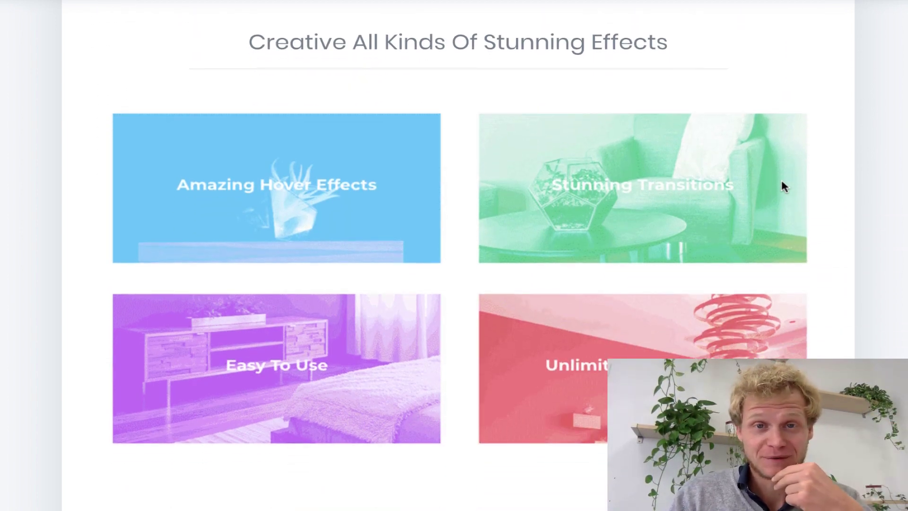
Step: Review the article's remaining demos: hover effects, image gallery, Image Settings border and section link options, down to the comments
scroll(782, 181, "down", 2)
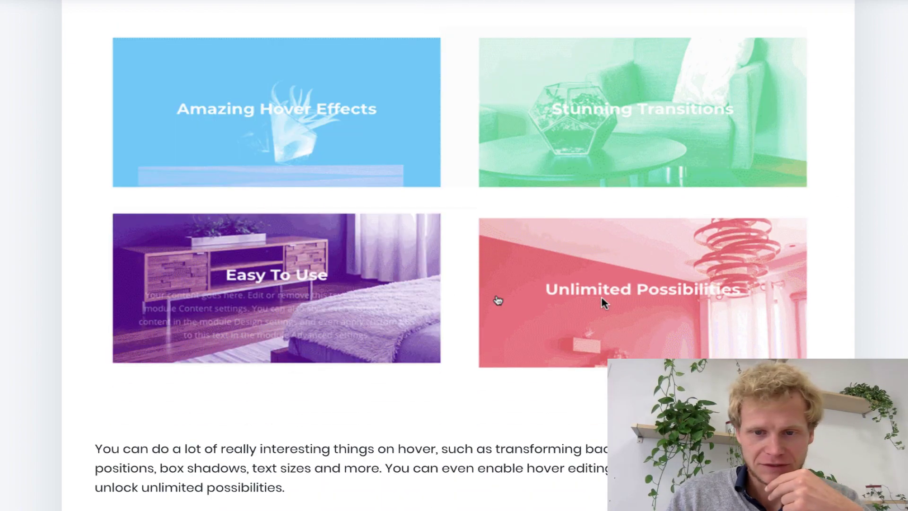
scroll(604, 303, "down", 10)
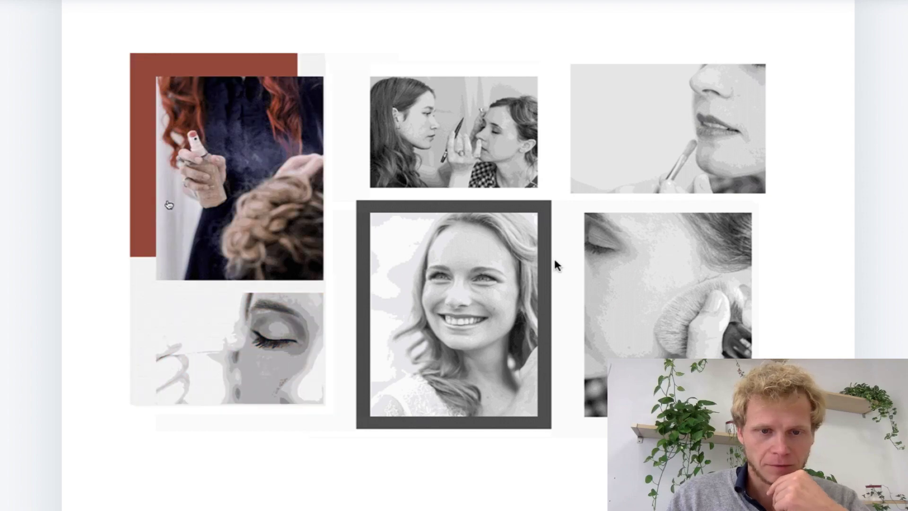
scroll(555, 260, "down", 8)
scroll(555, 265, "down", 4)
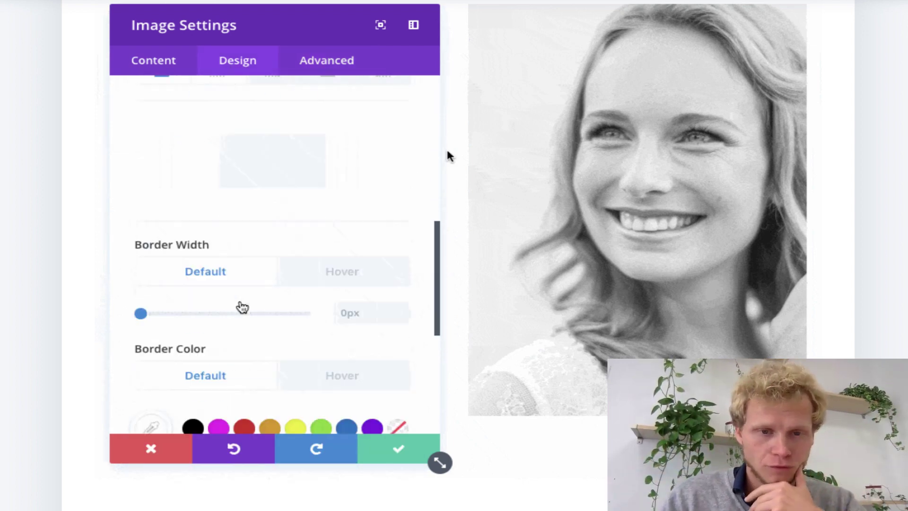
scroll(448, 151, "down", 6)
scroll(448, 155, "down", 10)
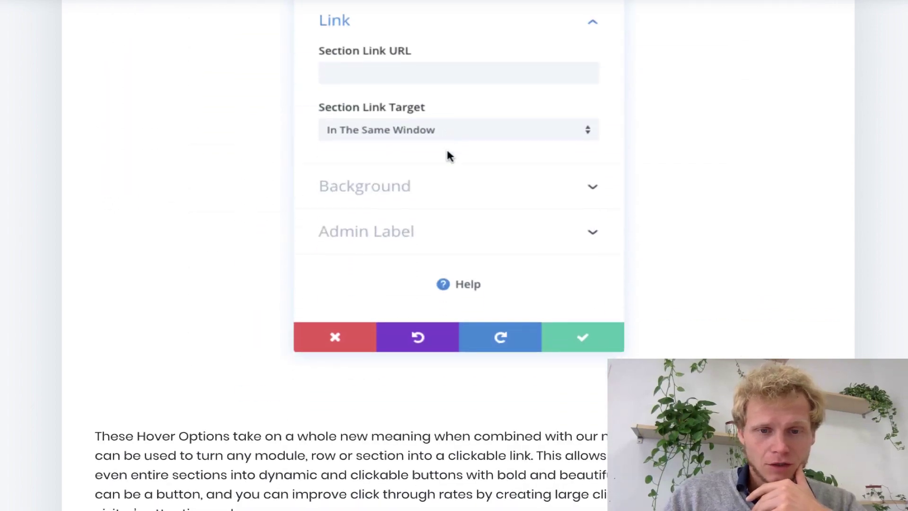
scroll(571, 160, "down", 7)
scroll(571, 160, "down", 10)
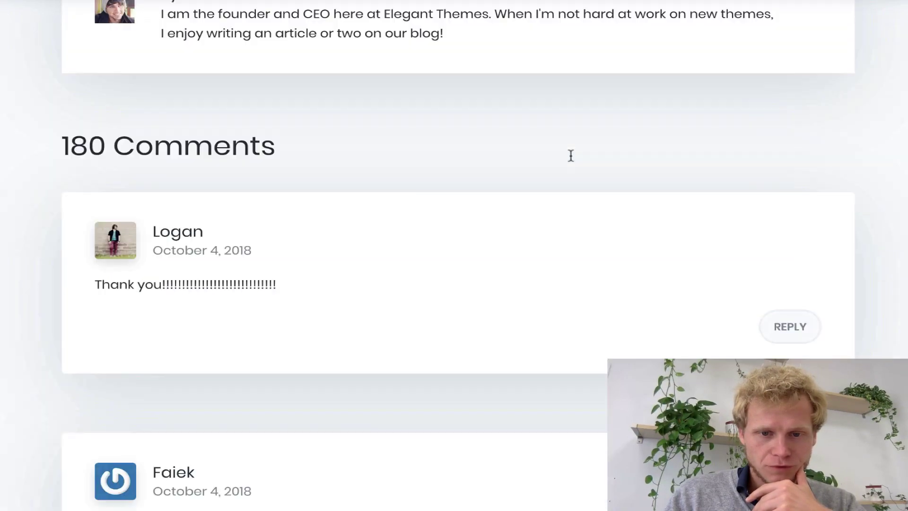
Step: Find the join, renew and upgrade offer in the article and highlight "10% Off!" in its heading
scroll(570, 154, "up", 15)
scroll(571, 160, "up", 6)
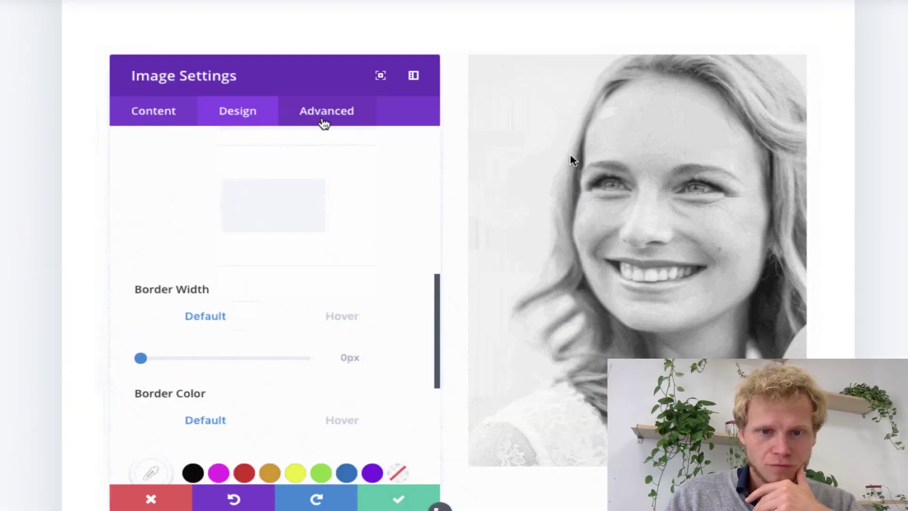
scroll(571, 160, "up", 4)
scroll(570, 156, "down", 15)
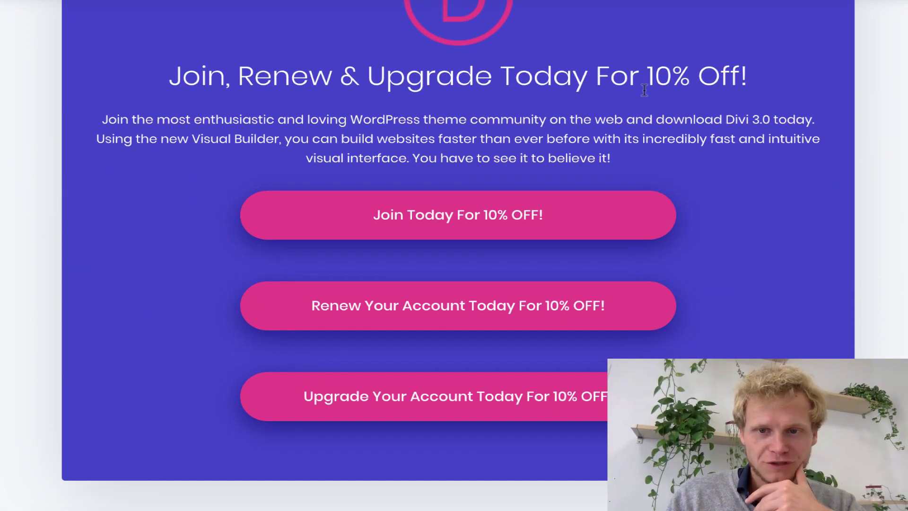
left_click_drag(645, 89, 754, 87)
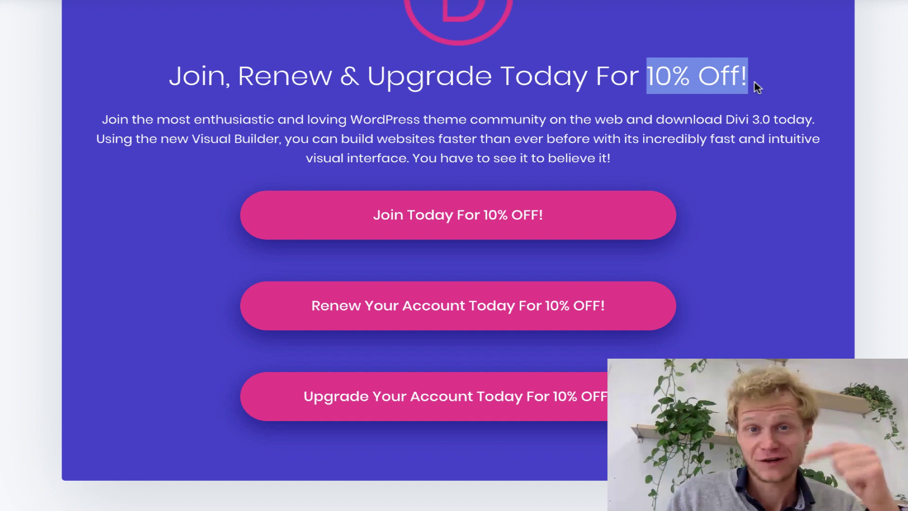
Step: Go back through the article's Transitions text, border-on-hover demo and hover effect examples up to the Blurb Settings demo
scroll(757, 88, "up", 3)
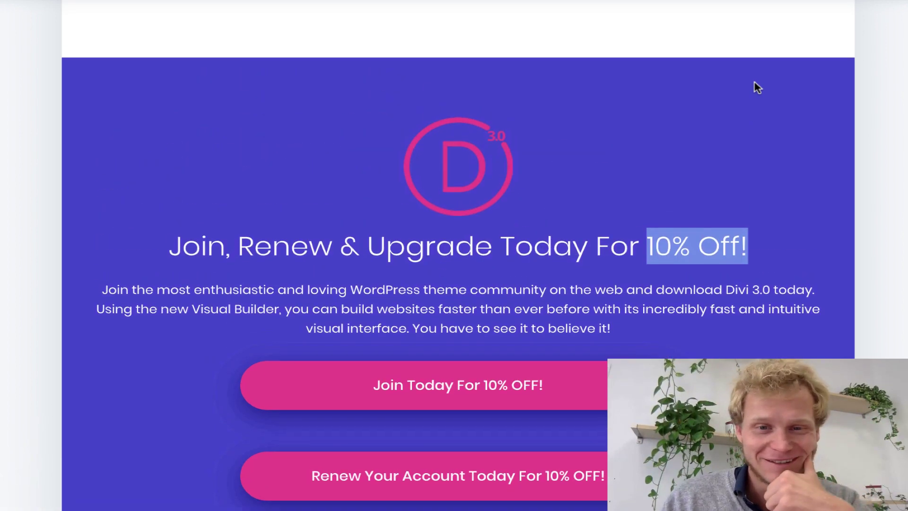
scroll(757, 88, "up", 9)
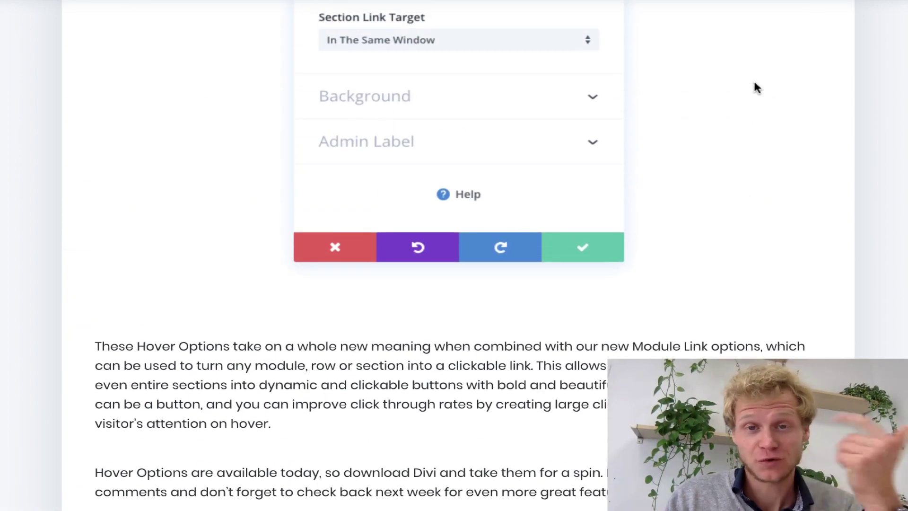
scroll(757, 87, "up", 10)
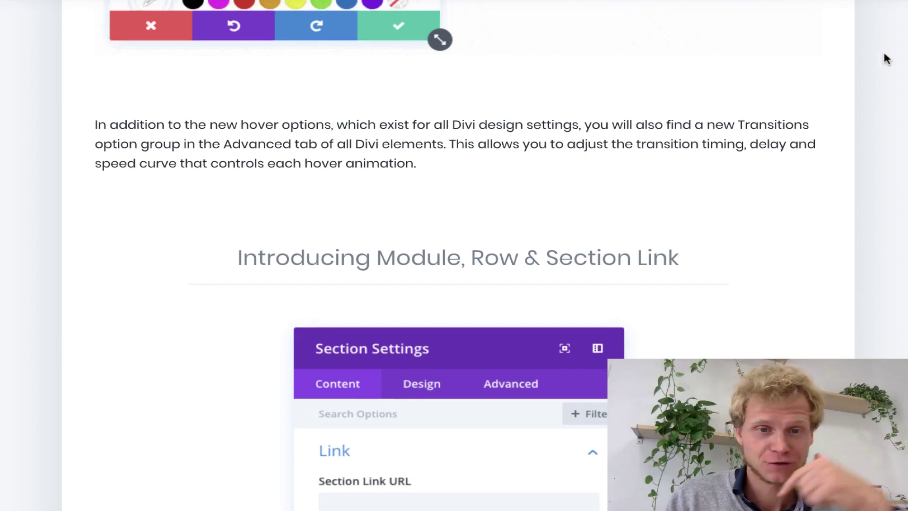
scroll(744, 145, "up", 7)
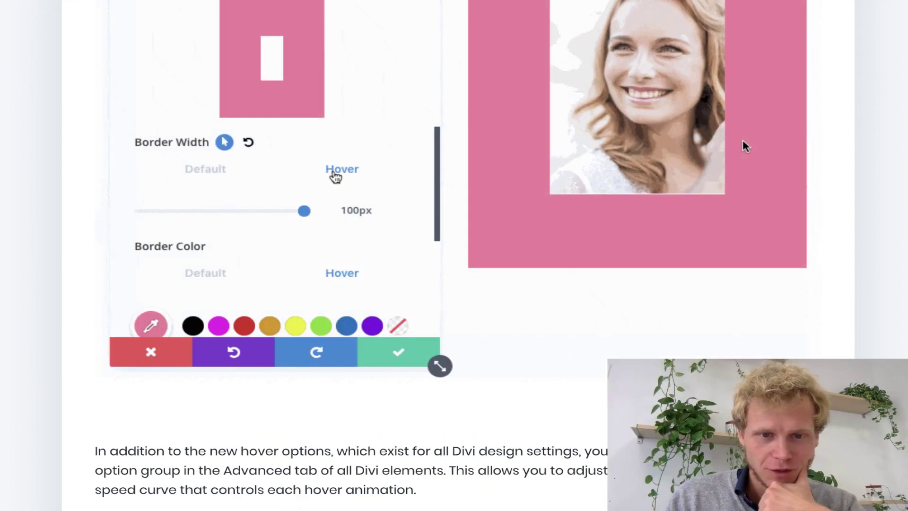
scroll(743, 141, "up", 1)
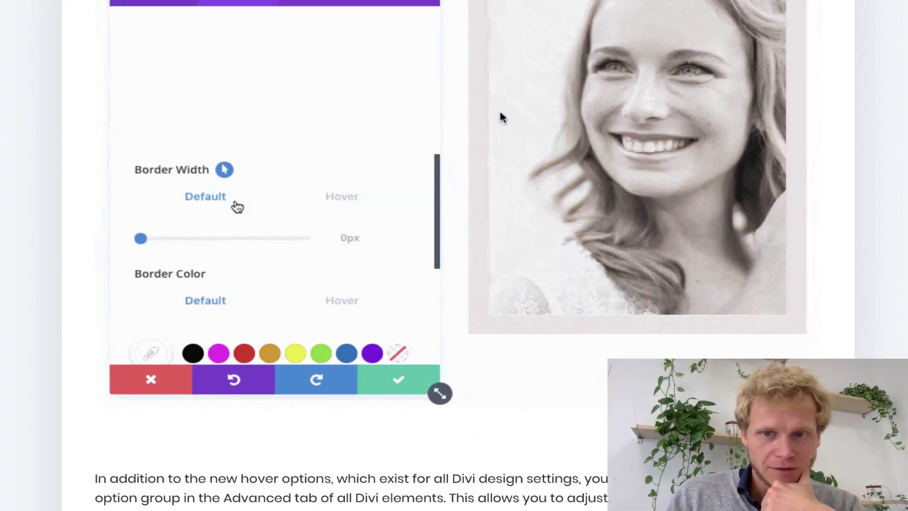
scroll(502, 118, "up", 20)
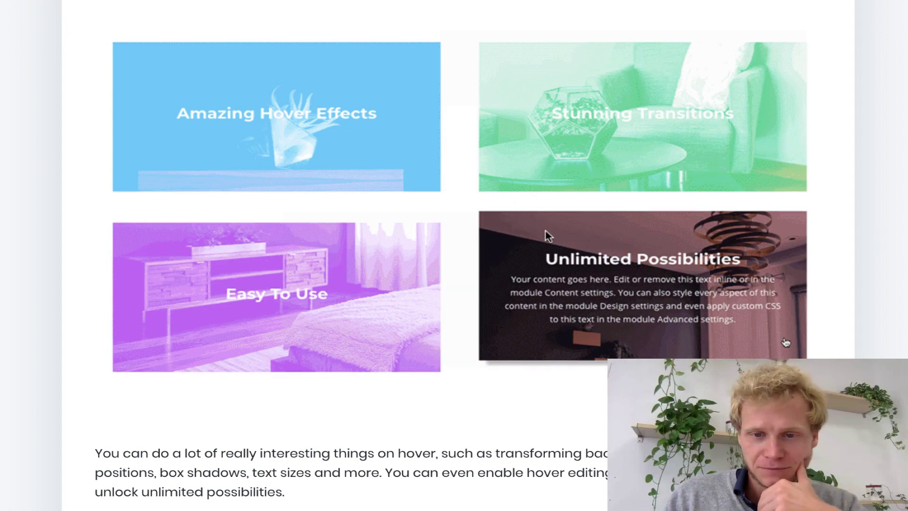
scroll(548, 236, "up", 10)
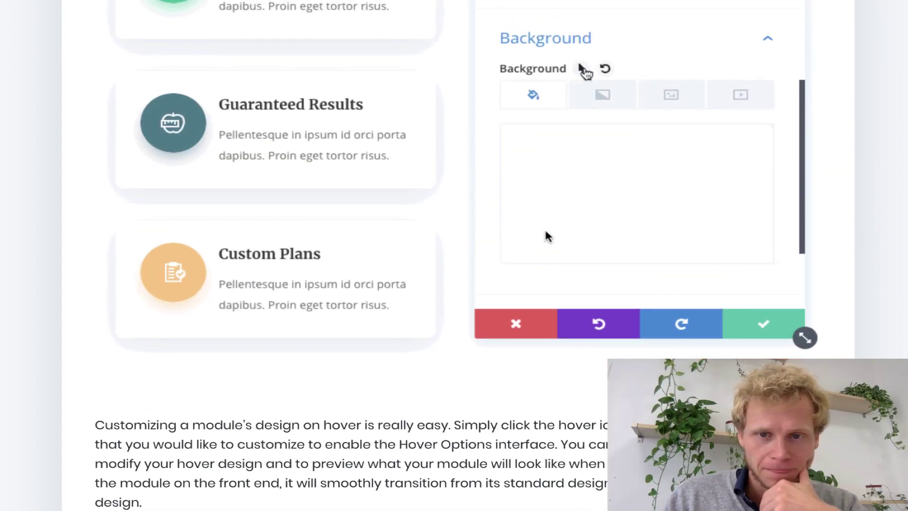
scroll(548, 235, "up", 1)
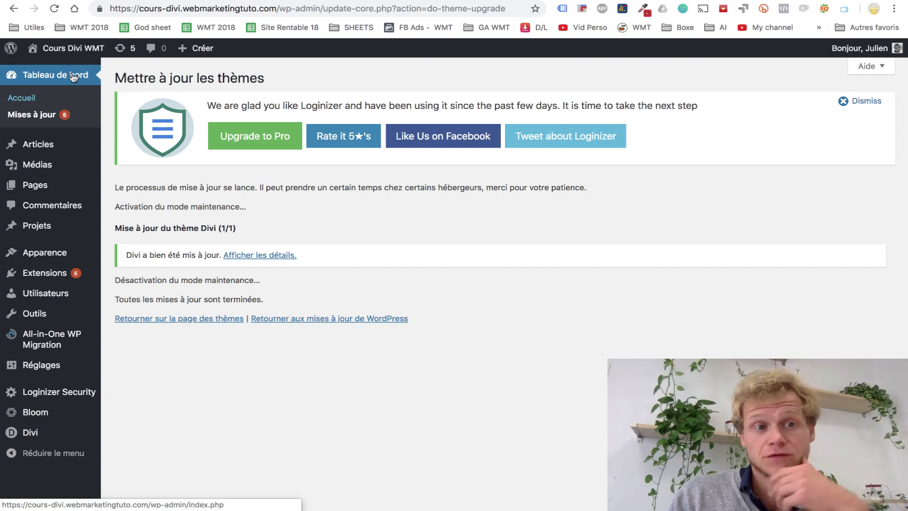
Step: Switch to the WordPress site and activate the Visual Builder on the #Divi 15 page
mouse_move(77, 59)
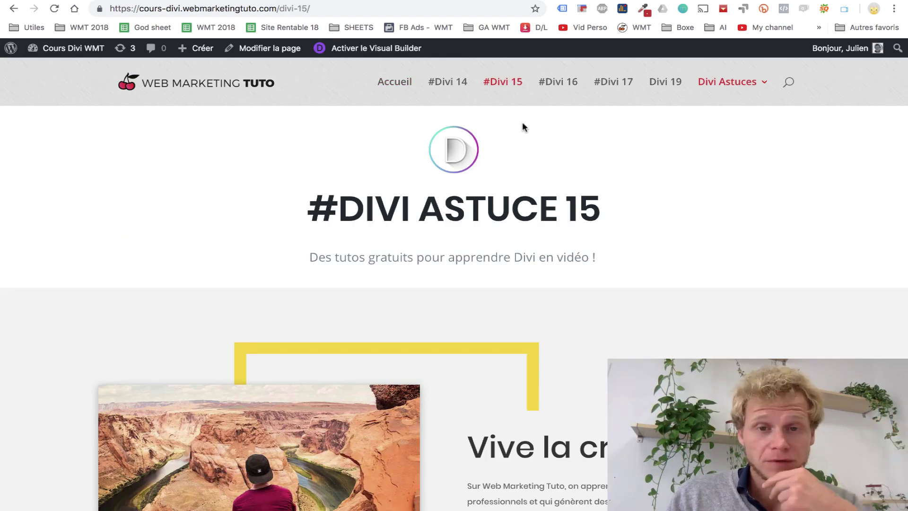
left_click(393, 48)
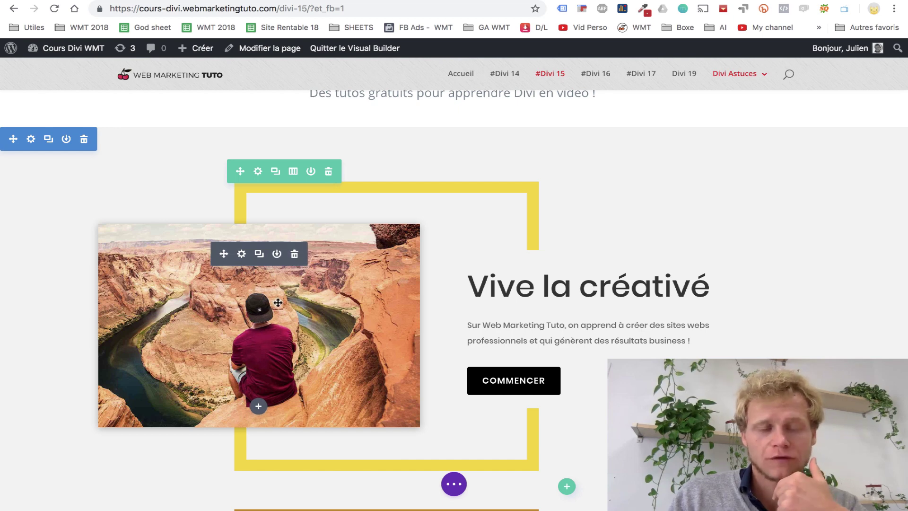
scroll(228, 349, "down", 2)
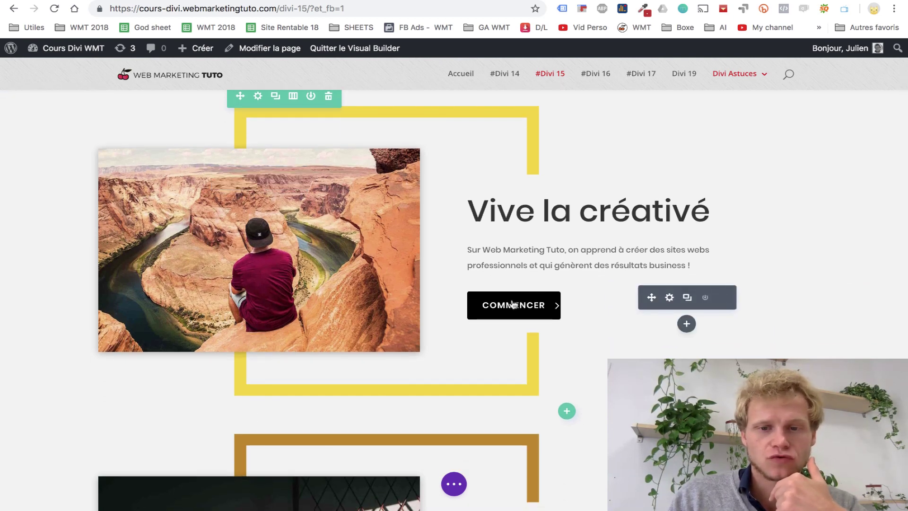
scroll(265, 260, "up", 2)
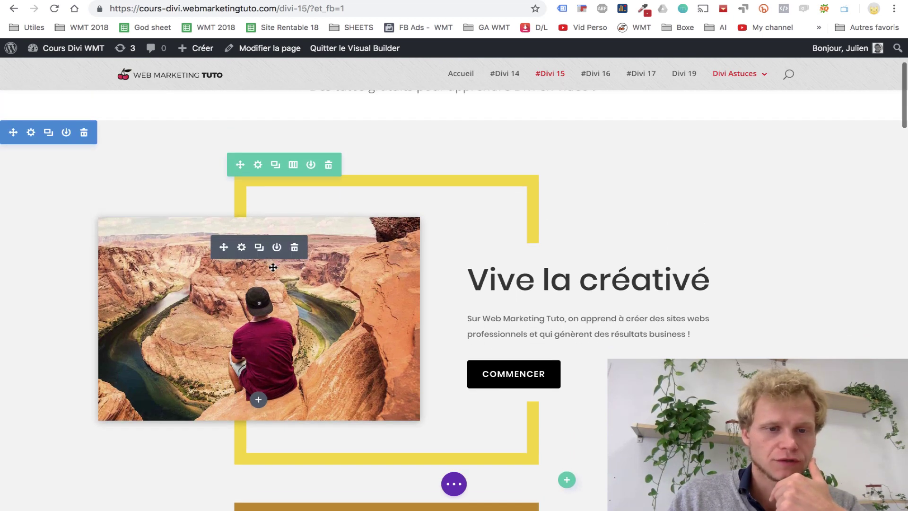
Step: Open the style settings of the canyon image module beside the "Vive la créativé" text
left_click(241, 249)
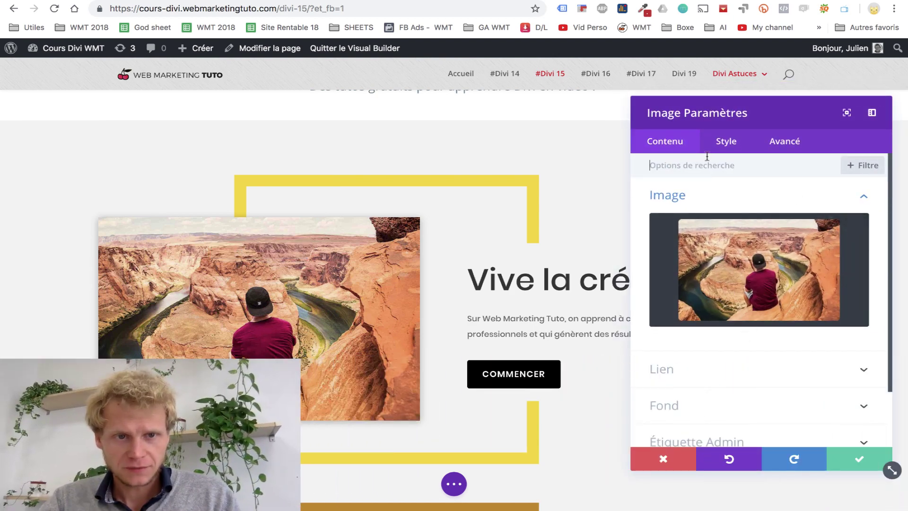
left_click(725, 147)
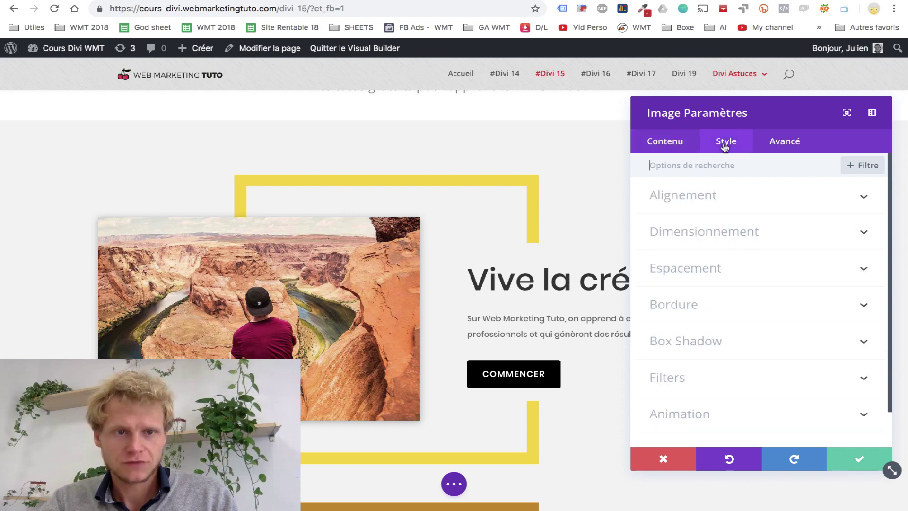
left_click(674, 146)
left_click(724, 143)
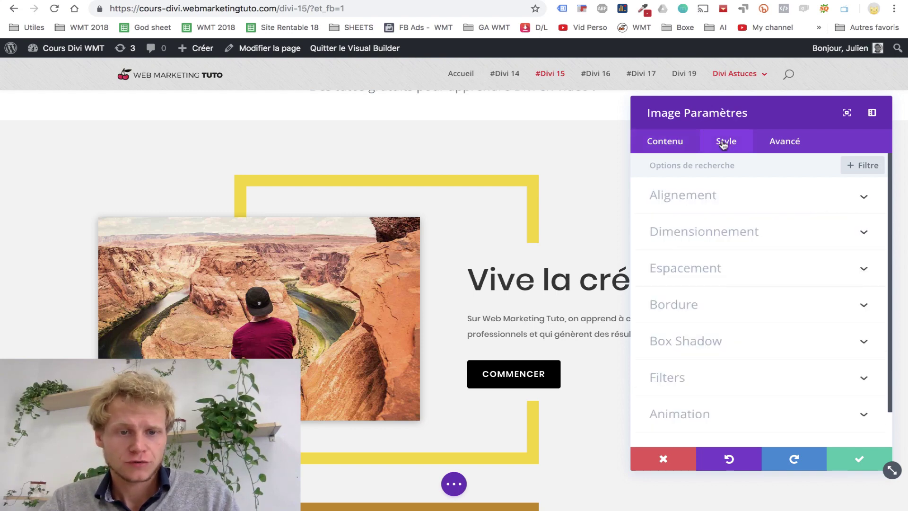
Step: Enable hover editing for the image's border width and set the hover width to 5px
left_click(702, 306)
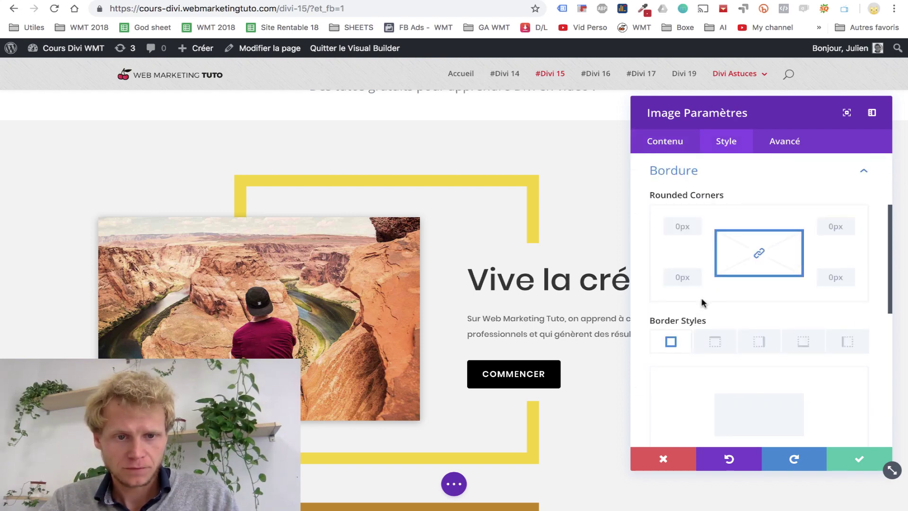
scroll(776, 339, "down", 5)
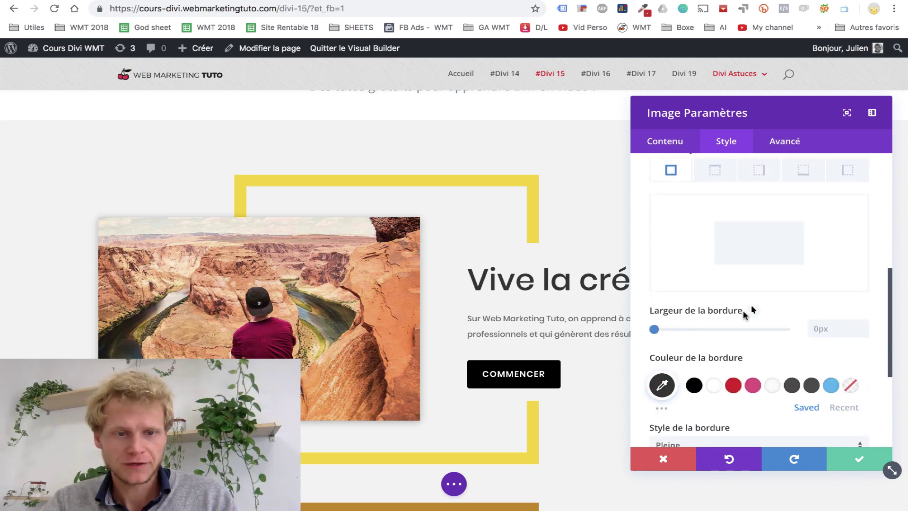
left_click(752, 310)
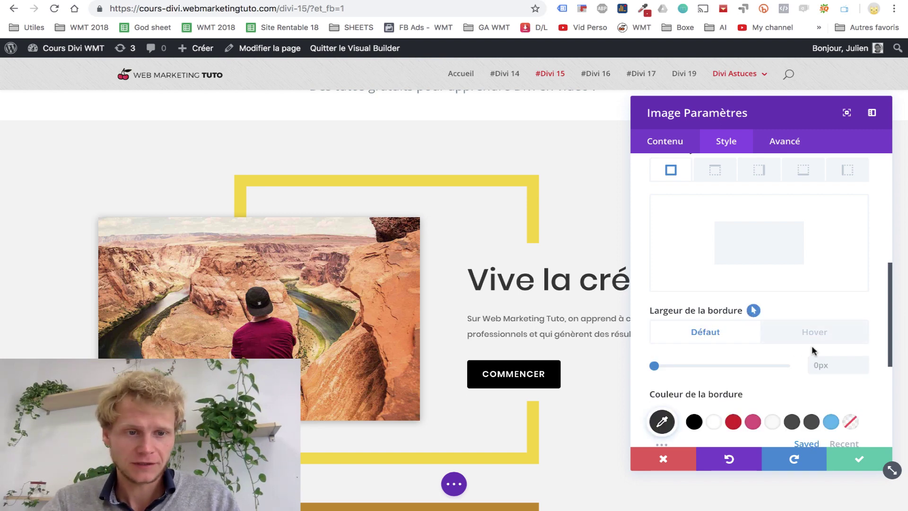
left_click(803, 334)
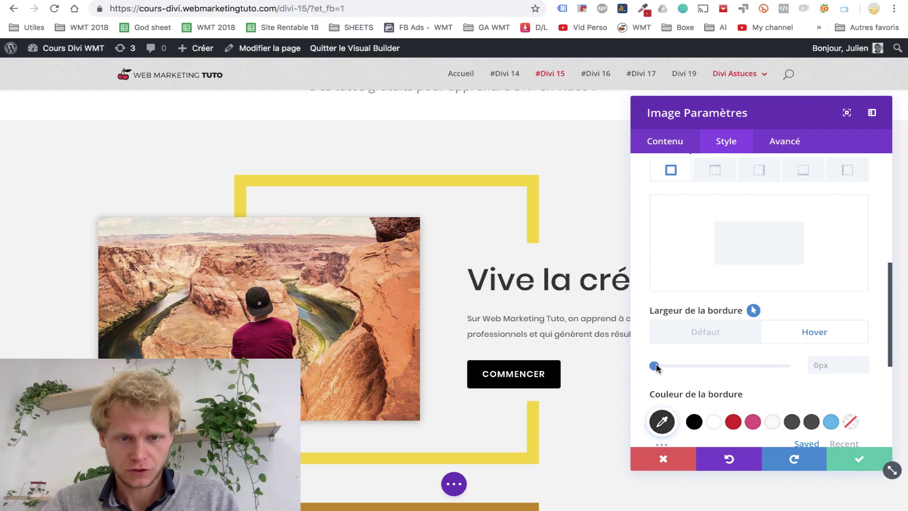
left_click_drag(661, 366, 670, 366)
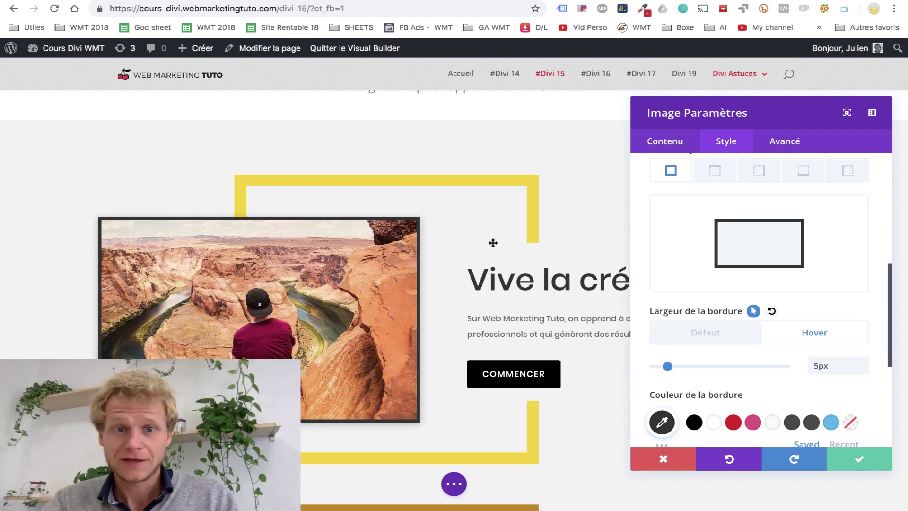
Step: Enable hover editing for the image's box shadow horizontal position and set the hover value to 28px
scroll(741, 350, "down", 10)
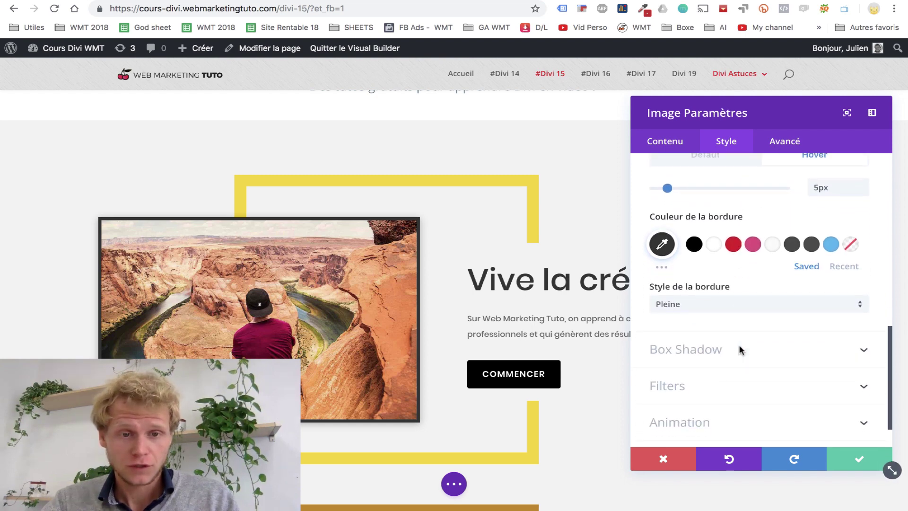
left_click(726, 334)
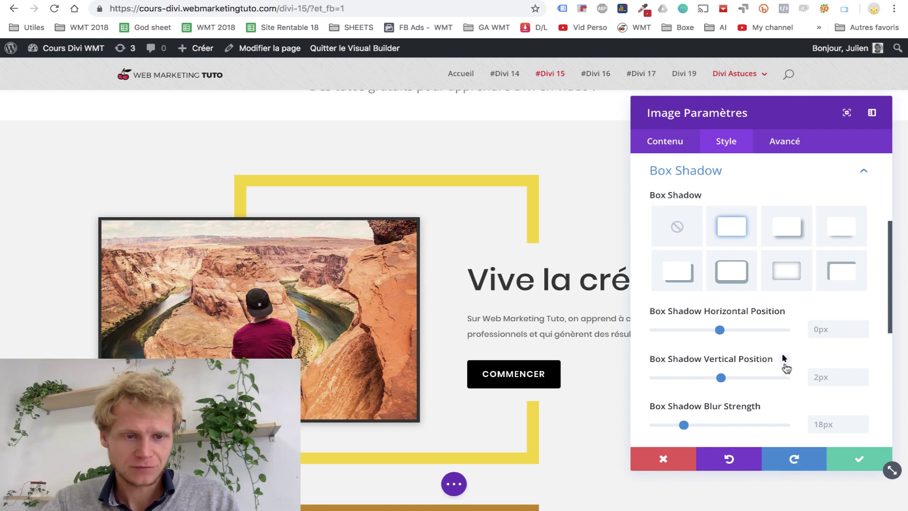
left_click(795, 312)
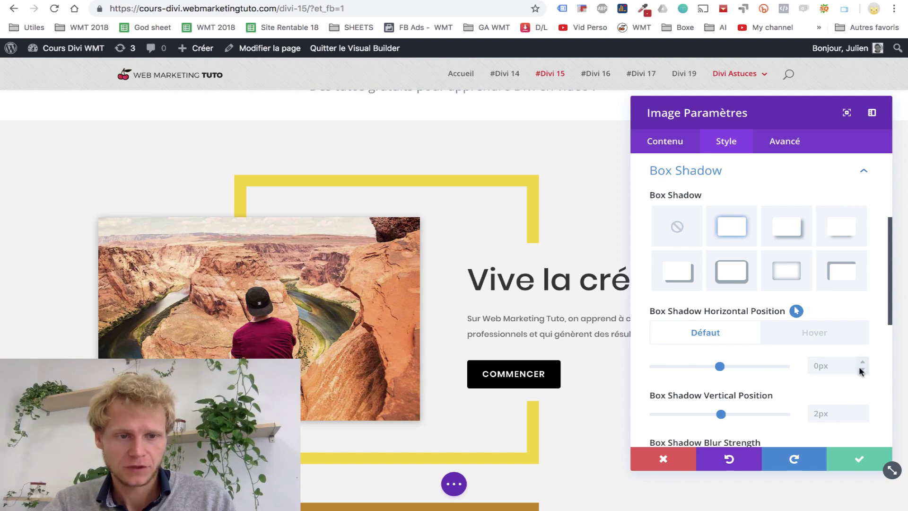
left_click(827, 343)
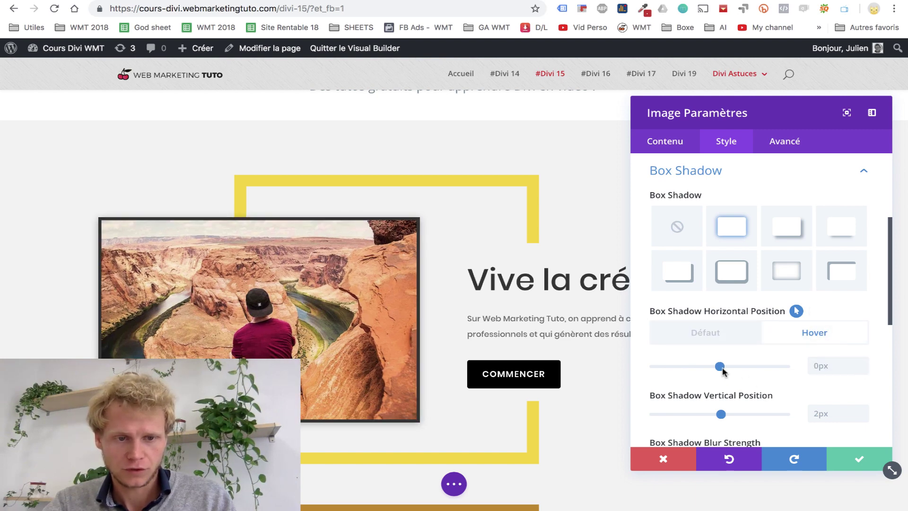
left_click_drag(723, 371, 742, 370)
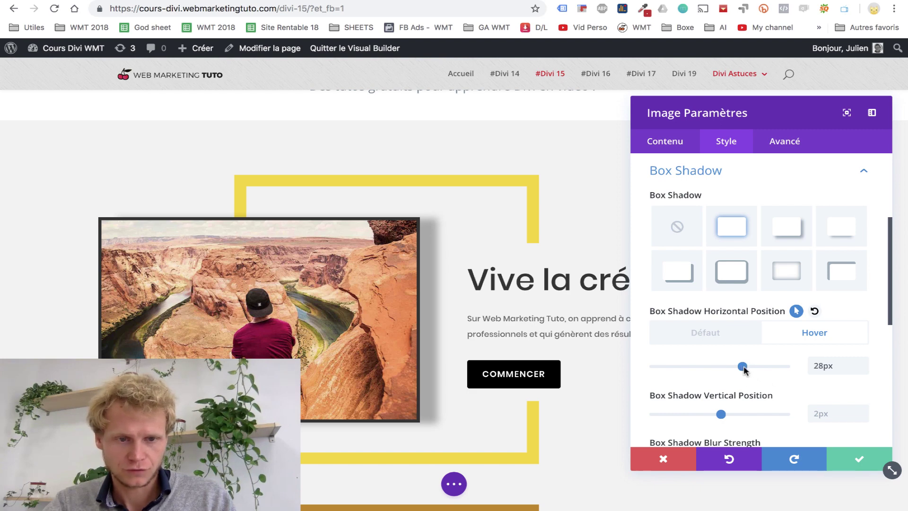
Step: Enable hover editing for the box shadow vertical position, set its hover value to 28px and save the image module's settings
left_click(784, 396)
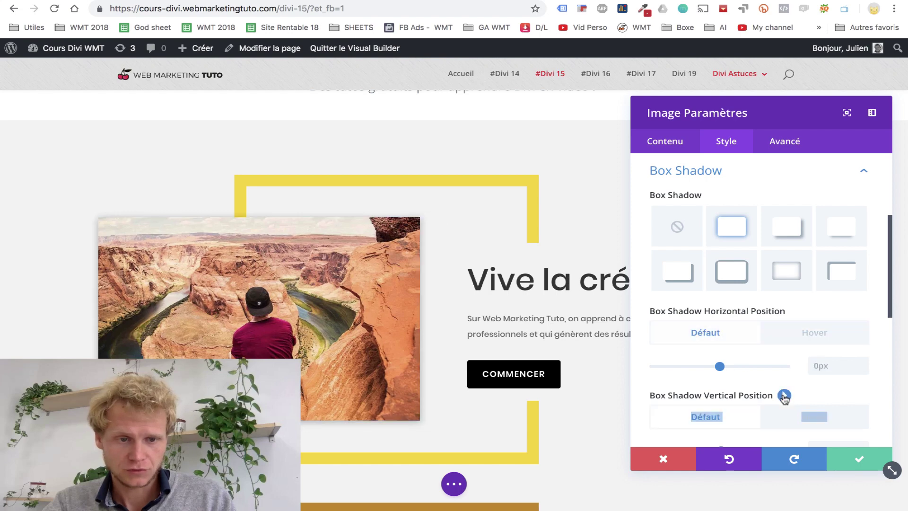
left_click(798, 416)
scroll(799, 416, "down", 2)
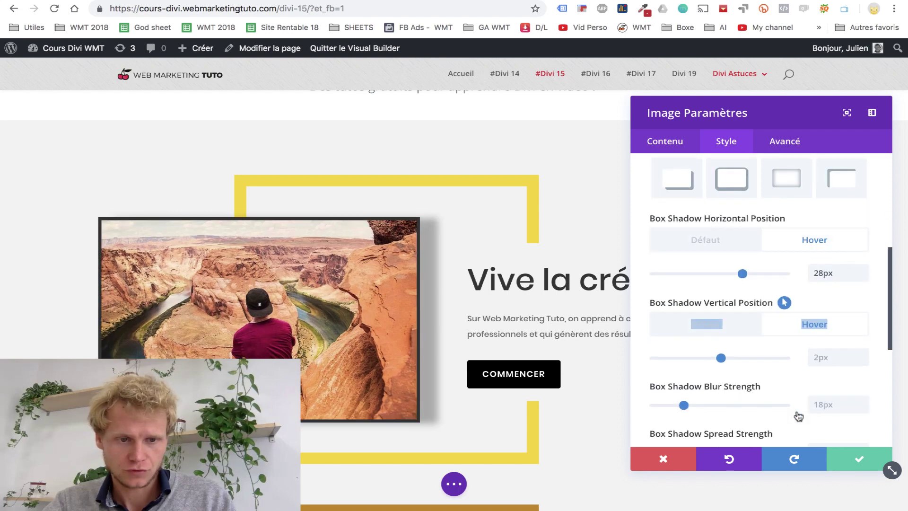
left_click(816, 357)
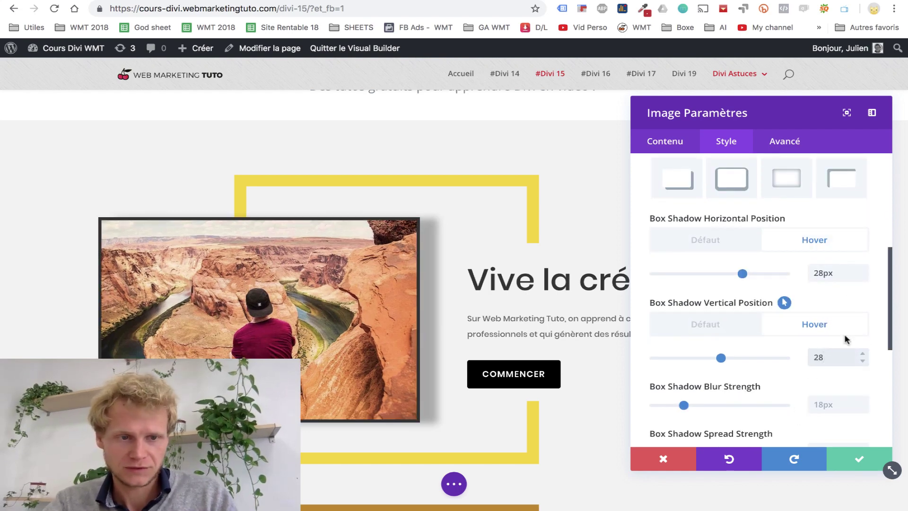
left_click(833, 273)
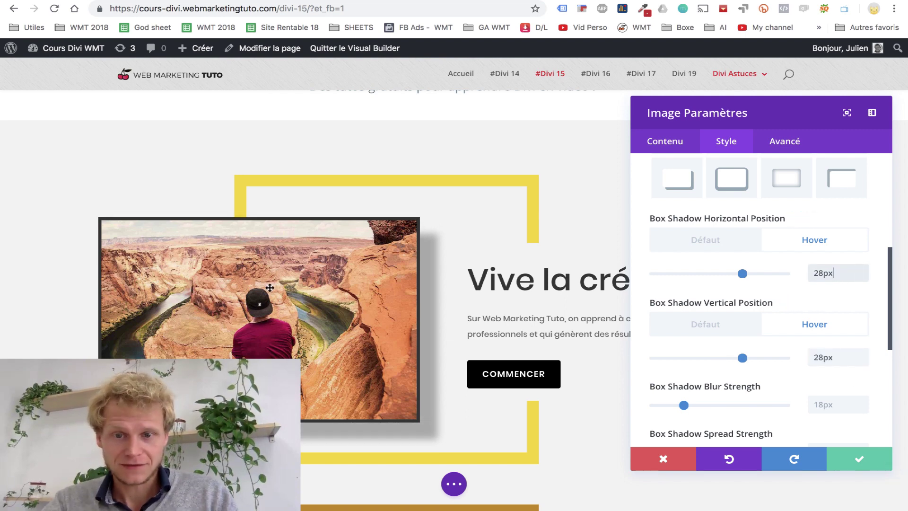
left_click(862, 458)
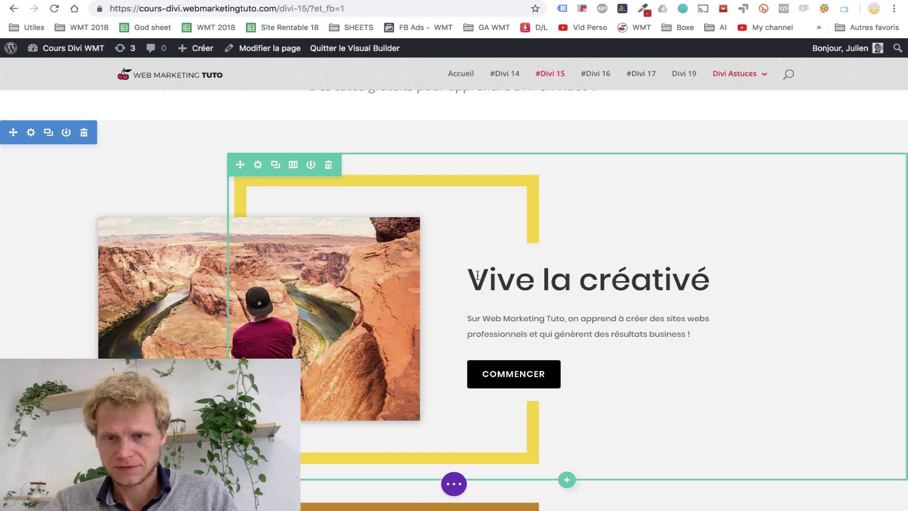
Step: Set the canyon image module's Transition Duration to 500ms in its advanced settings and save the module
scroll(463, 272, "down", 6)
scroll(460, 278, "up", 4)
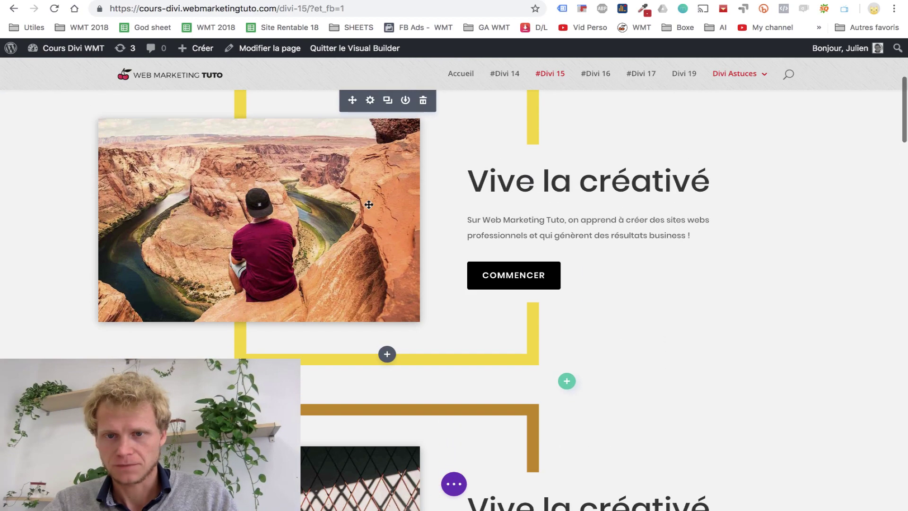
left_click(241, 150)
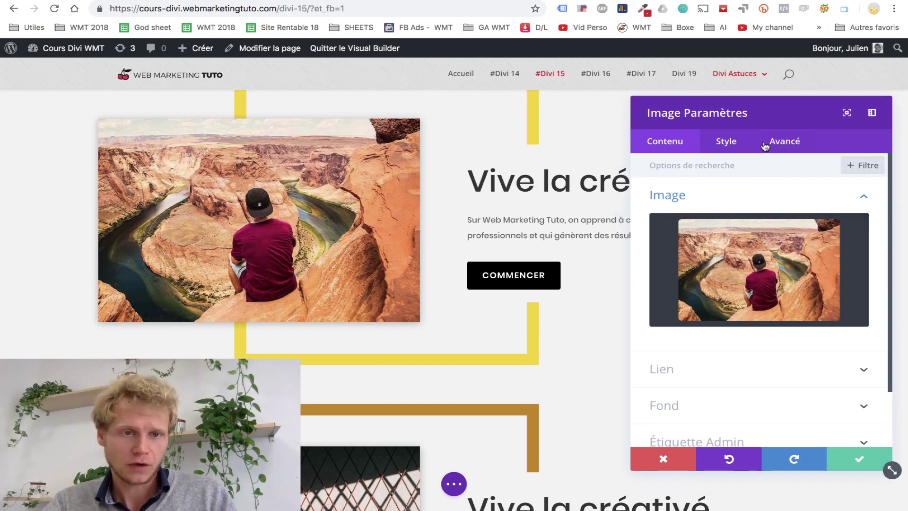
left_click(774, 146)
left_click(745, 345)
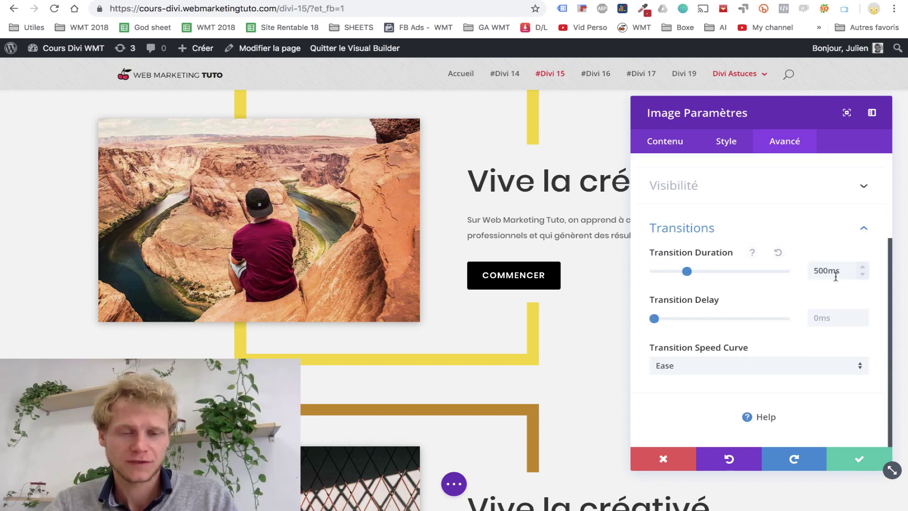
left_click(850, 459)
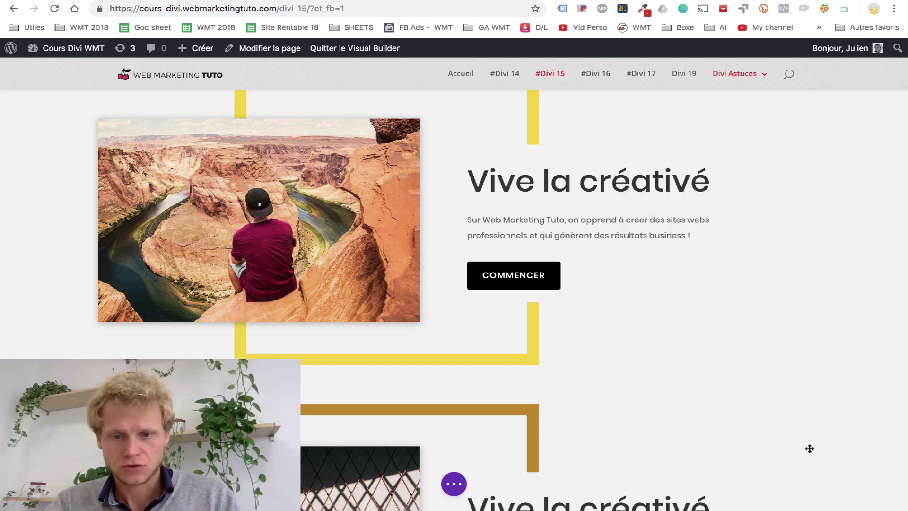
Step: Save the page, try to exit the Visual Builder and dismiss the unsaved-changes dialog
left_click(454, 483)
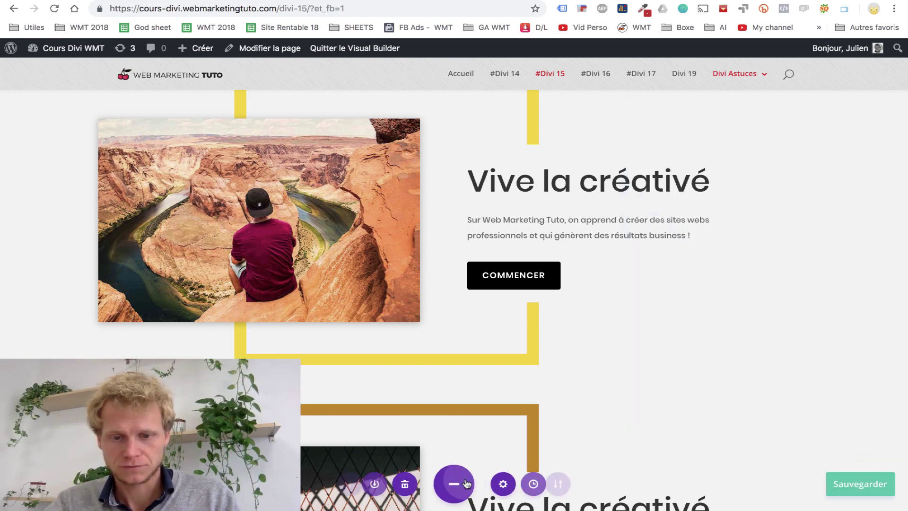
left_click(865, 485)
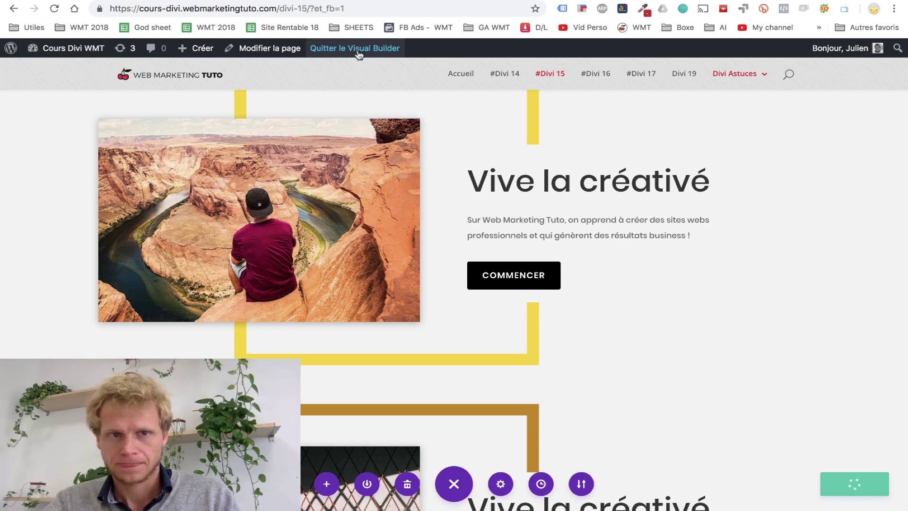
left_click(357, 48)
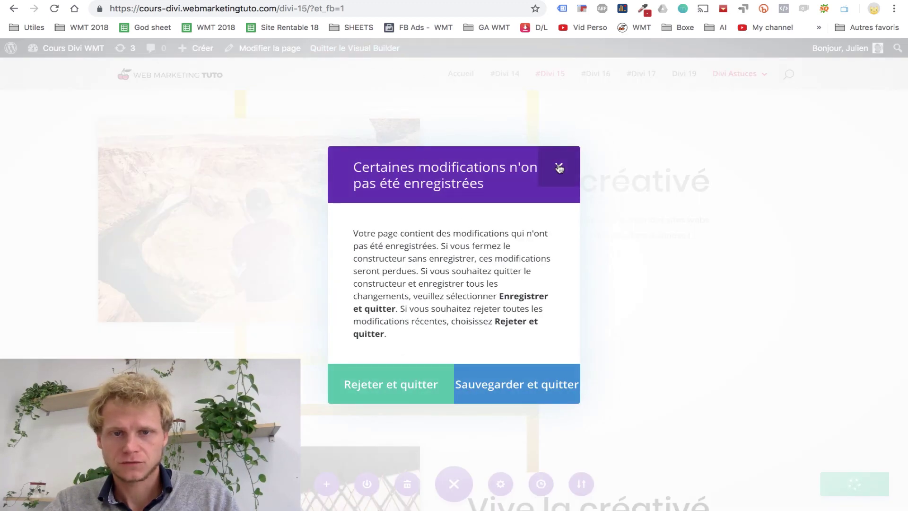
left_click(559, 168)
Step: Load the live #Divi 15 page without the et_fb=1 parameter and bring the canyon image into view
double_click(320, 8)
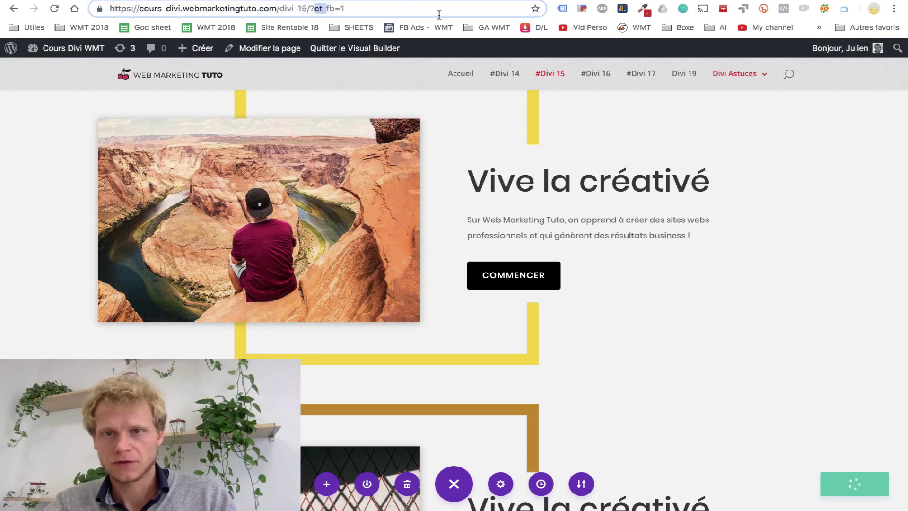
key("shift+End")
key("BackSpace")
key("BackSpace")
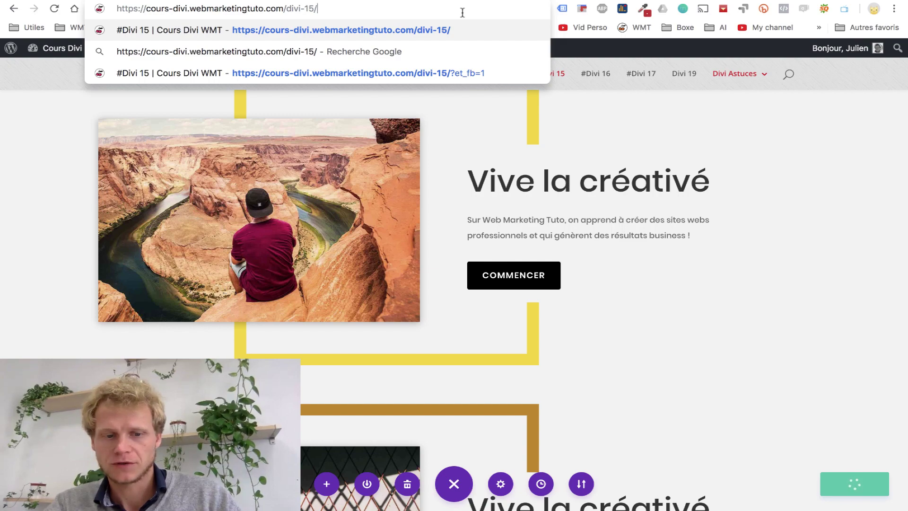
key("Return")
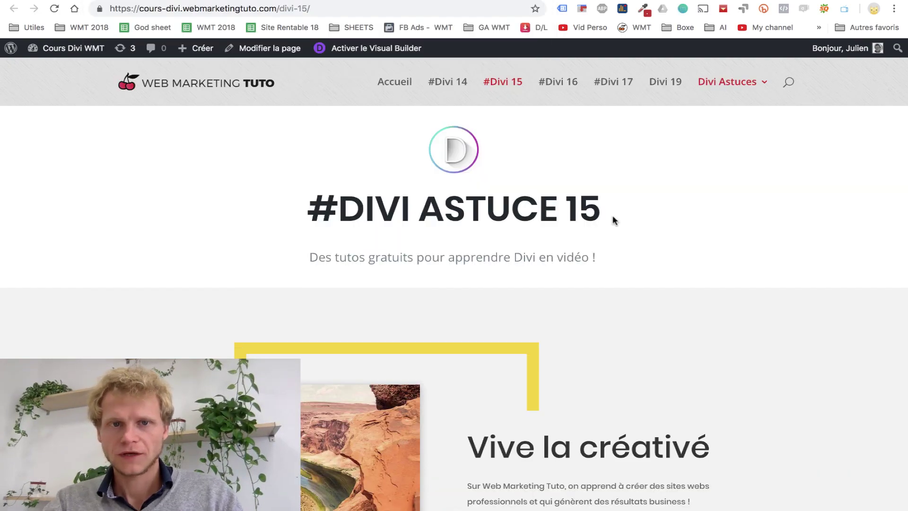
scroll(613, 220, "down", 5)
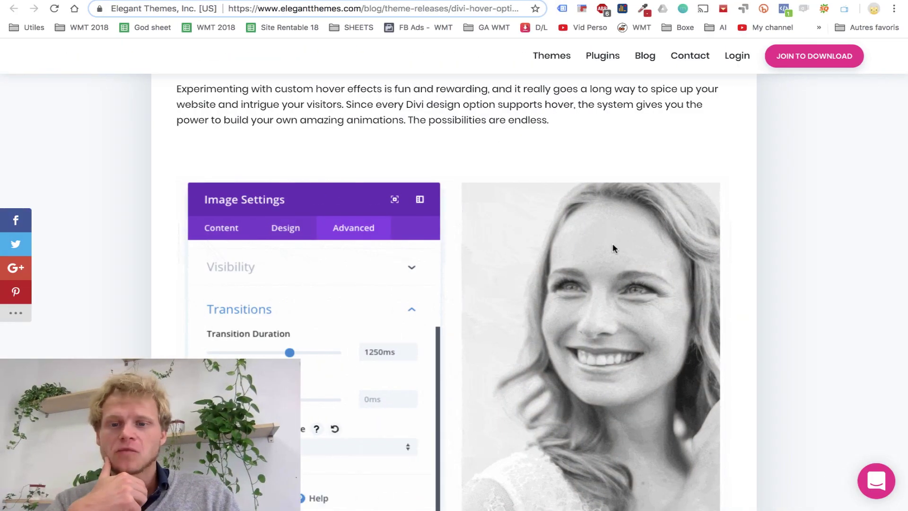
Step: Review the Transitions demo and the hover effect gallery in the Divi Hover Options article, and return to the #Divi 15 page
scroll(613, 247, "down", 1)
scroll(486, 277, "up", 12)
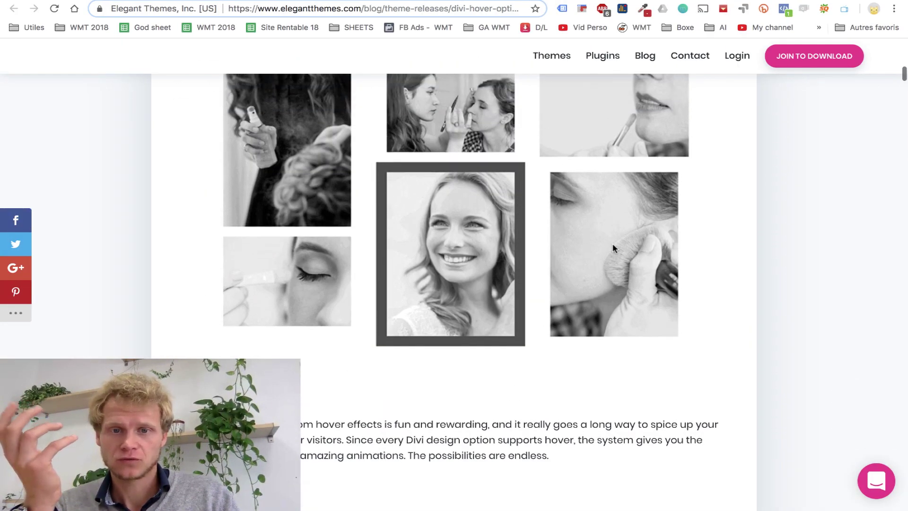
scroll(352, 237, "up", 2)
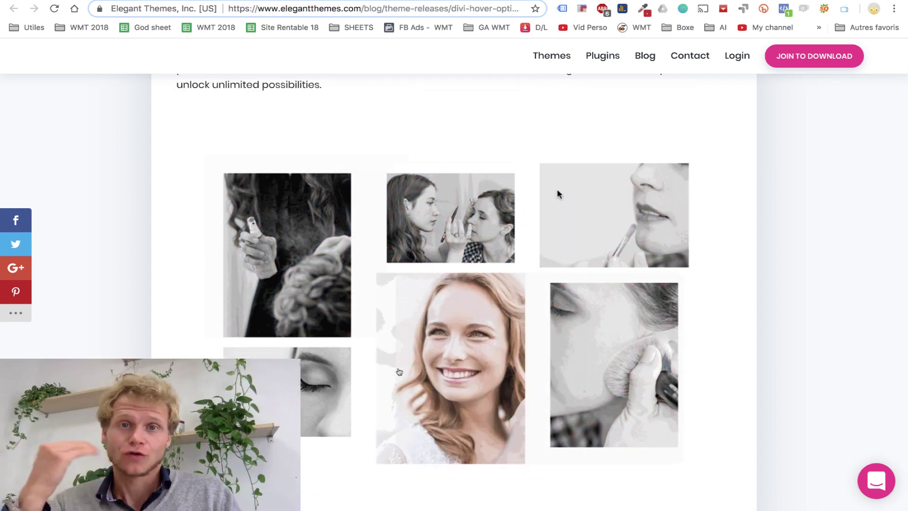
key("ctrl+Tab")
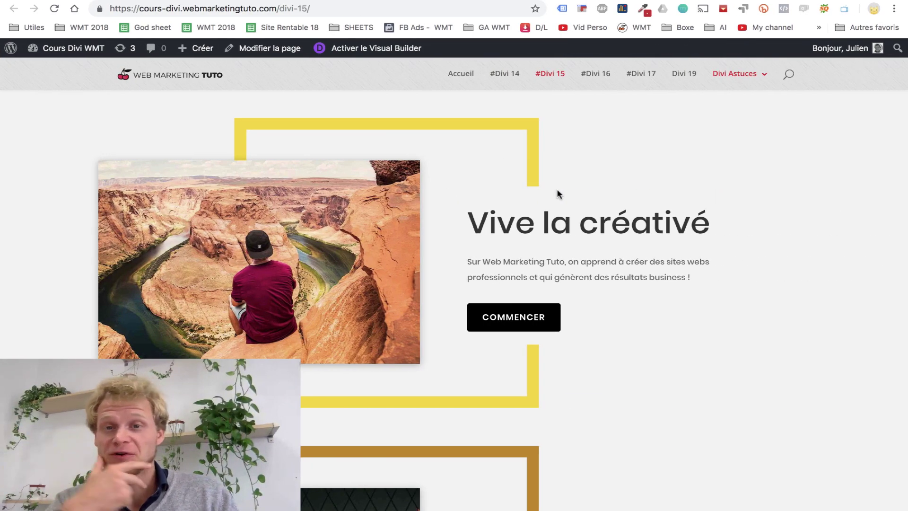